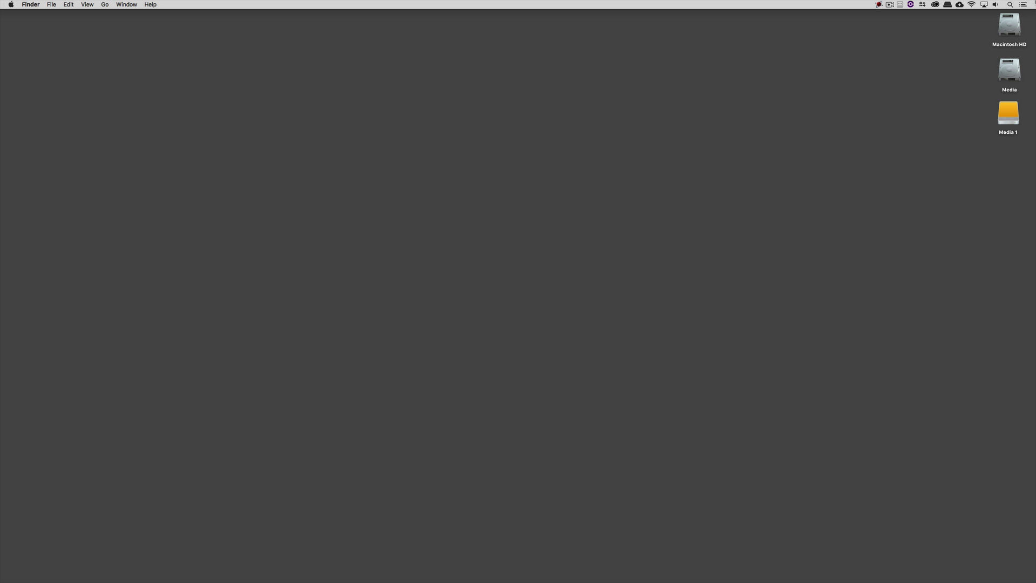
Switch to Avid Media Composer and try offsetting the interview clip on V2 with a 3D Warp Target X of -972.
key(super+Tab)
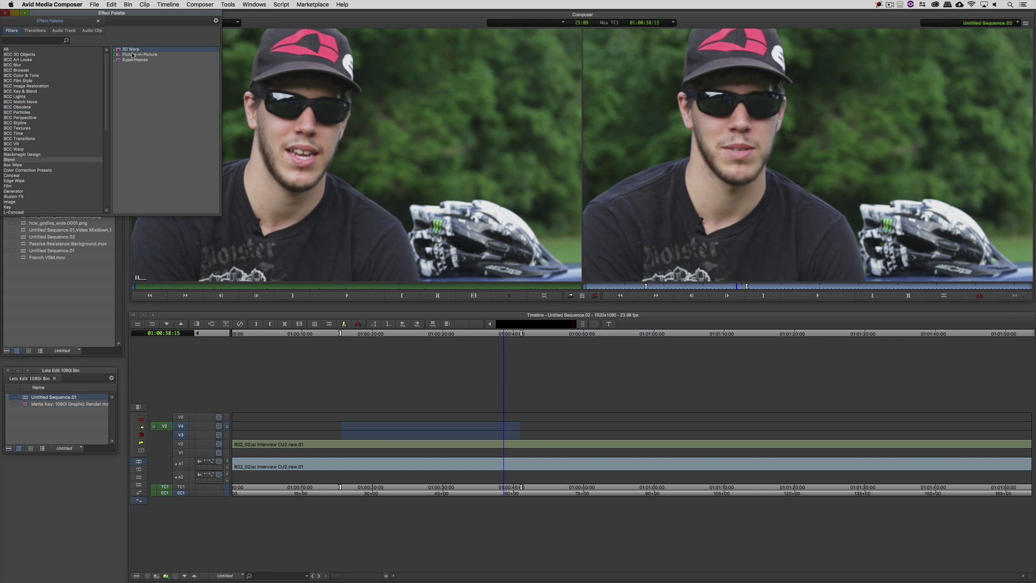
click(542, 444)
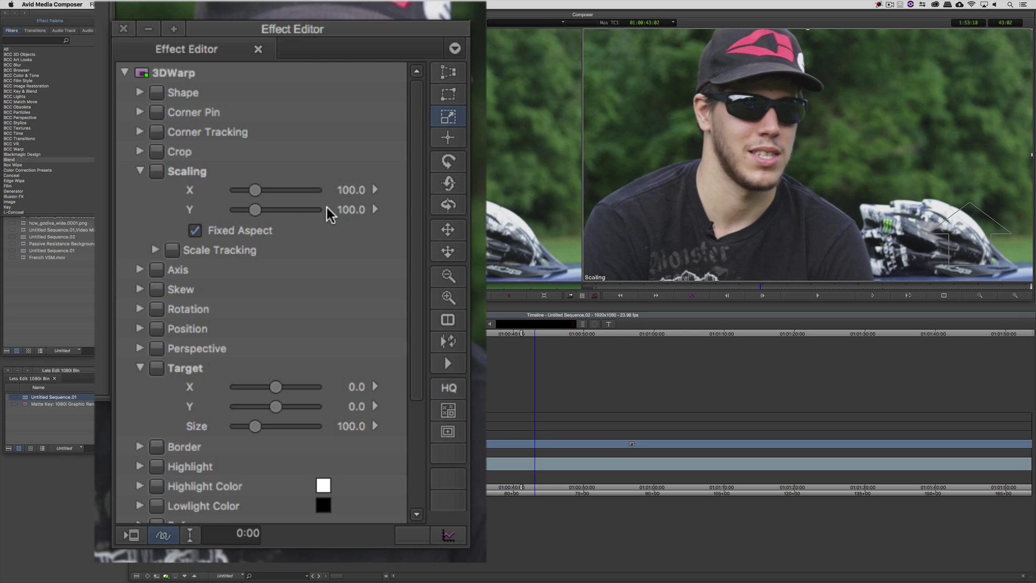
drag(275, 386, 286, 210)
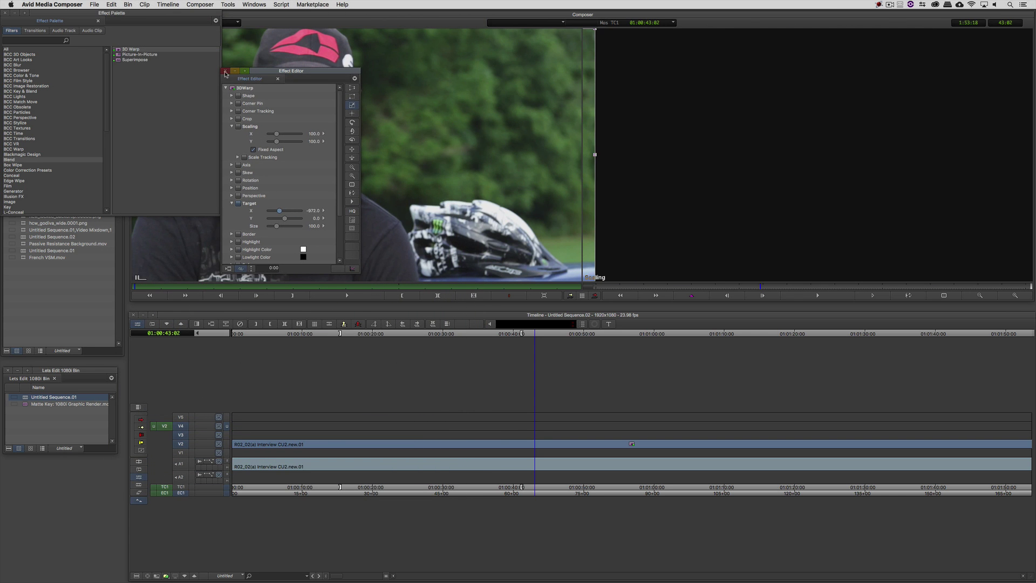
click(542, 447)
click(542, 448)
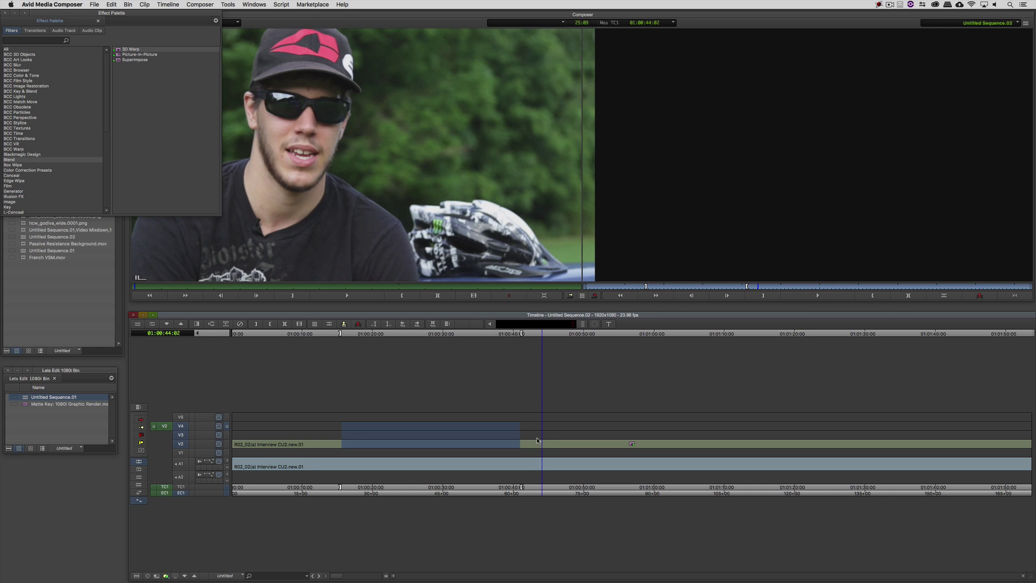
Load clip A001_C052_0112EV from the bin into the source monitor and shuttle through its footage.
click(51, 290)
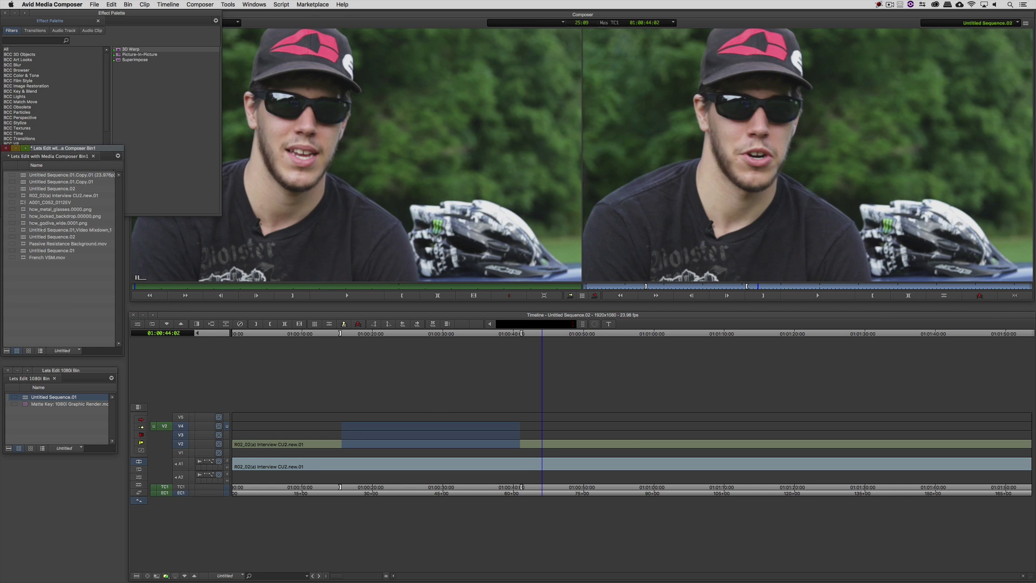
double_click(24, 202)
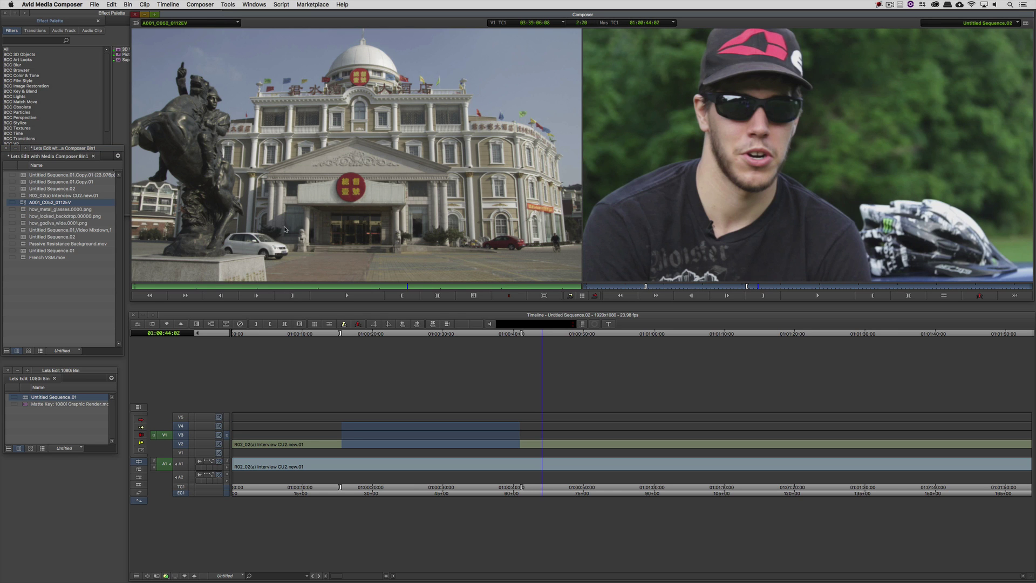
key(j)
key(l)
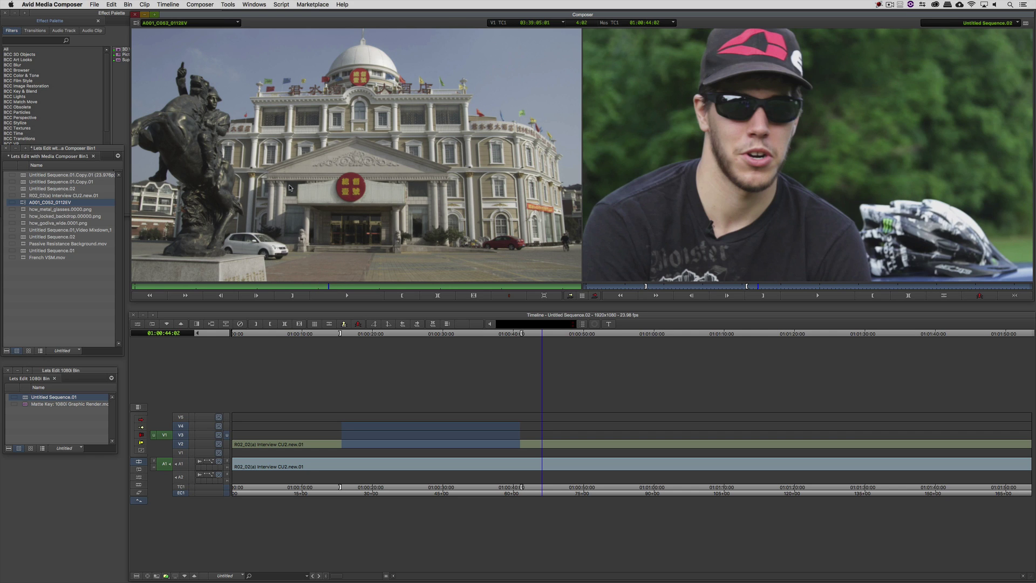
Try reframing A001_C052_0112EV in its FrameFlex source settings with Size 42.75 and Z Rotation 18.2.
right_click(25, 203)
click(43, 207)
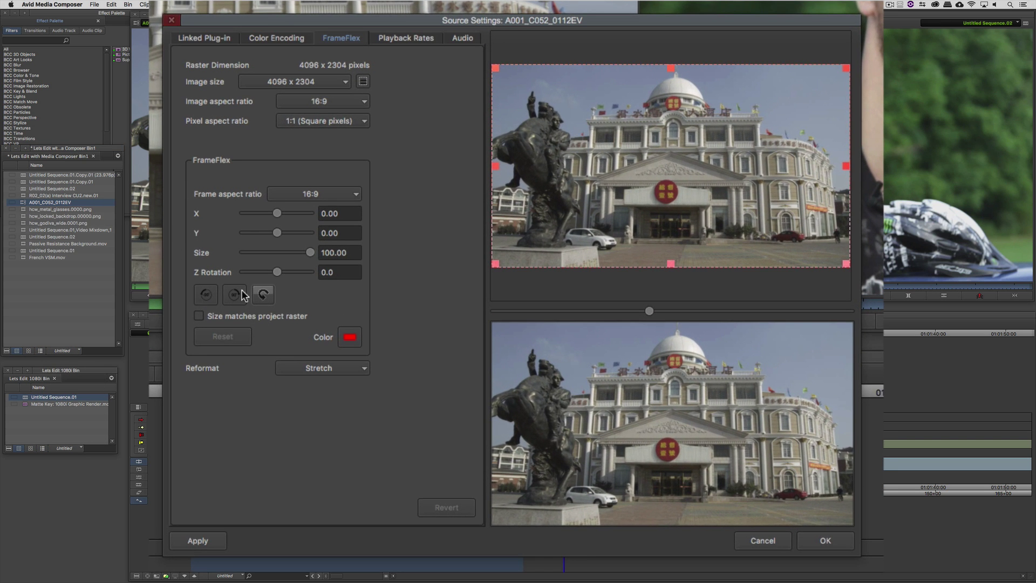
drag(310, 253, 273, 260)
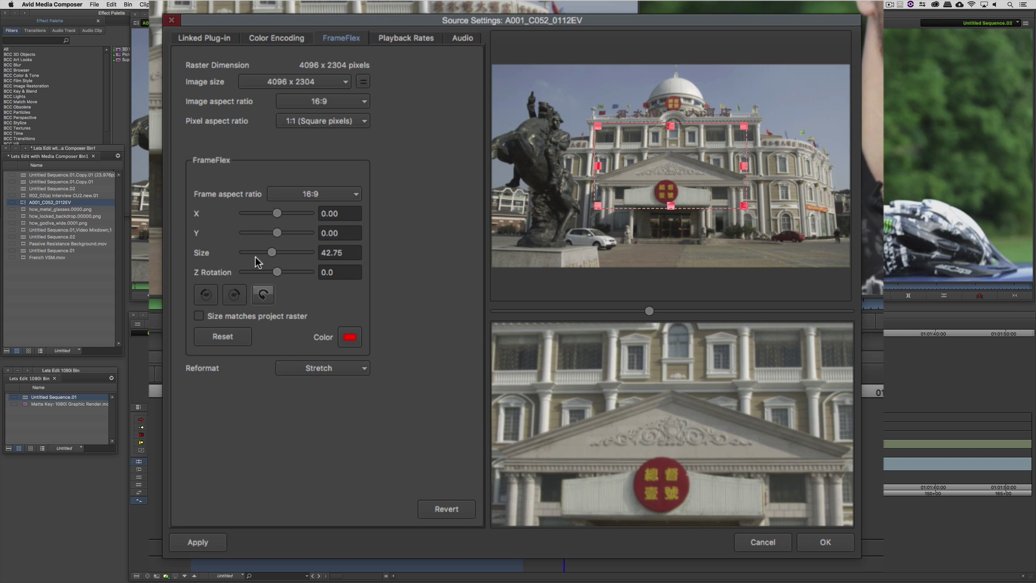
drag(280, 277, 270, 277)
mouse_move(266, 274)
mouse_down()
mouse_move(285, 273)
mouse_move(268, 269)
mouse_up()
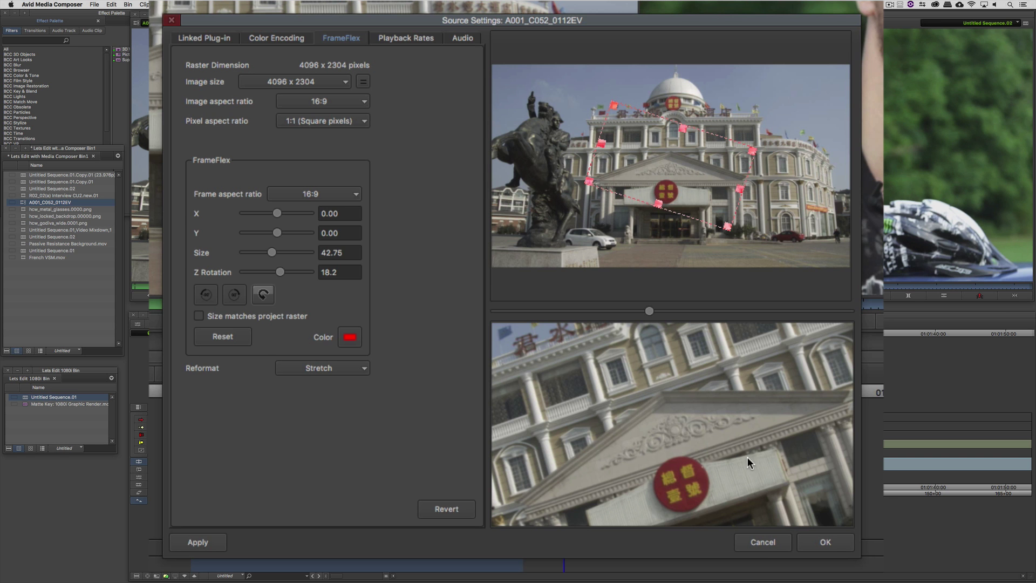
click(759, 542)
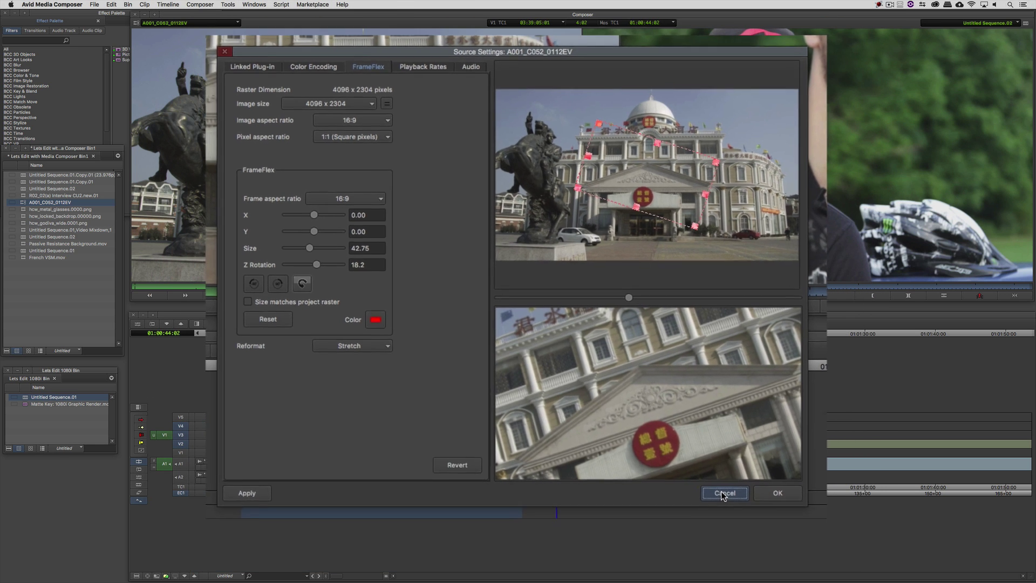
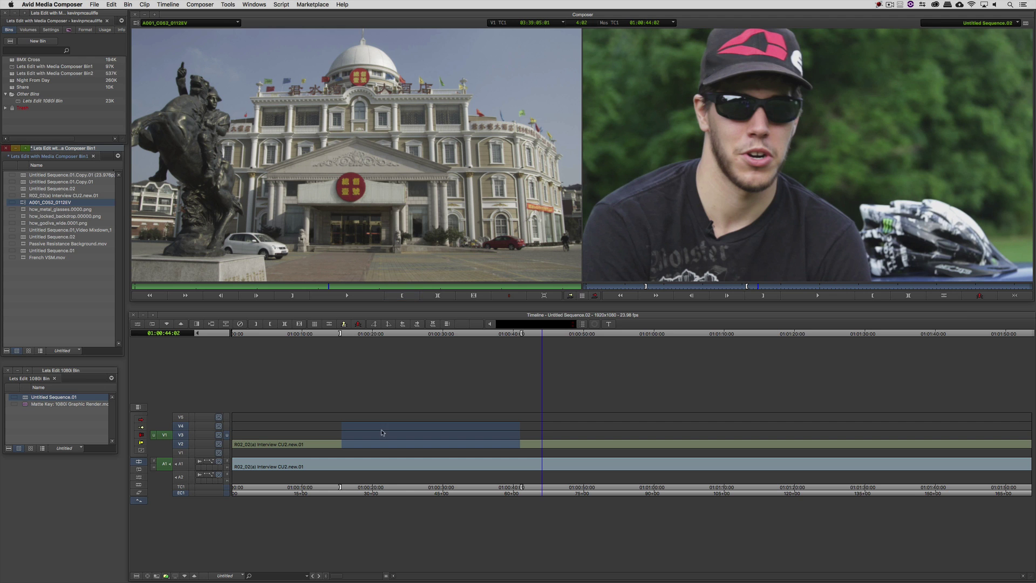
Patch the source video to track V4, untarget the other video tracks, and overwrite the interview clip into the marked range.
click(180, 432)
drag(179, 432, 179, 444)
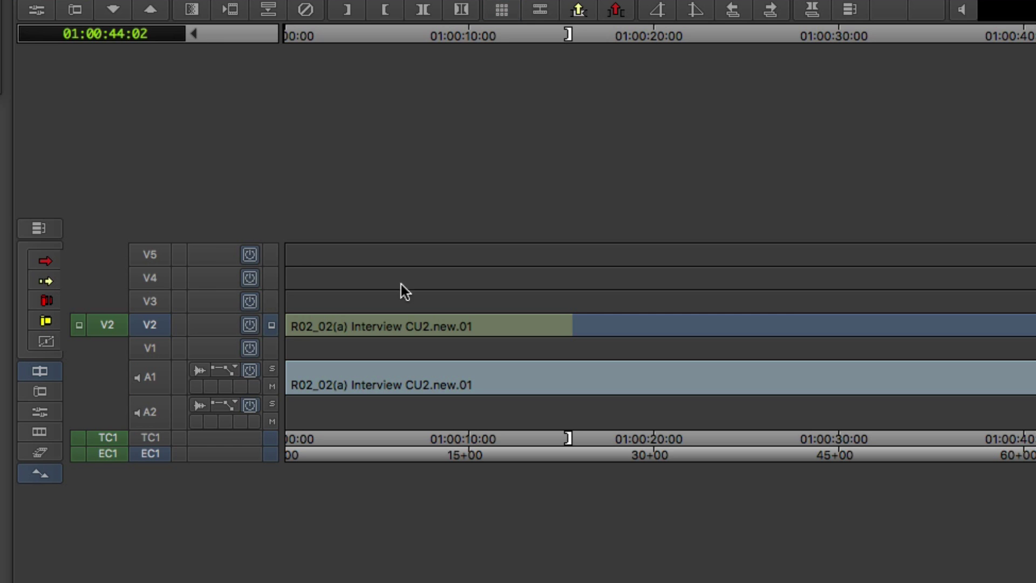
click(152, 285)
click(147, 325)
key(b)
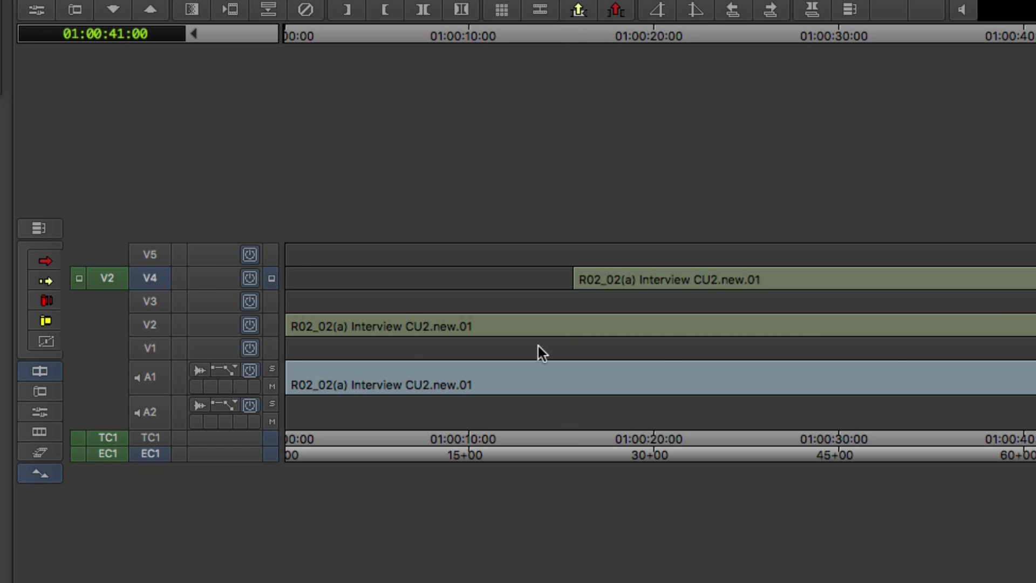
Mark a short timeline range from about 01:00:22 to 01:00:27:07 within the V4 segment.
drag(750, 339, 694, 326)
key(o)
drag(782, 331, 787, 332)
key(i)
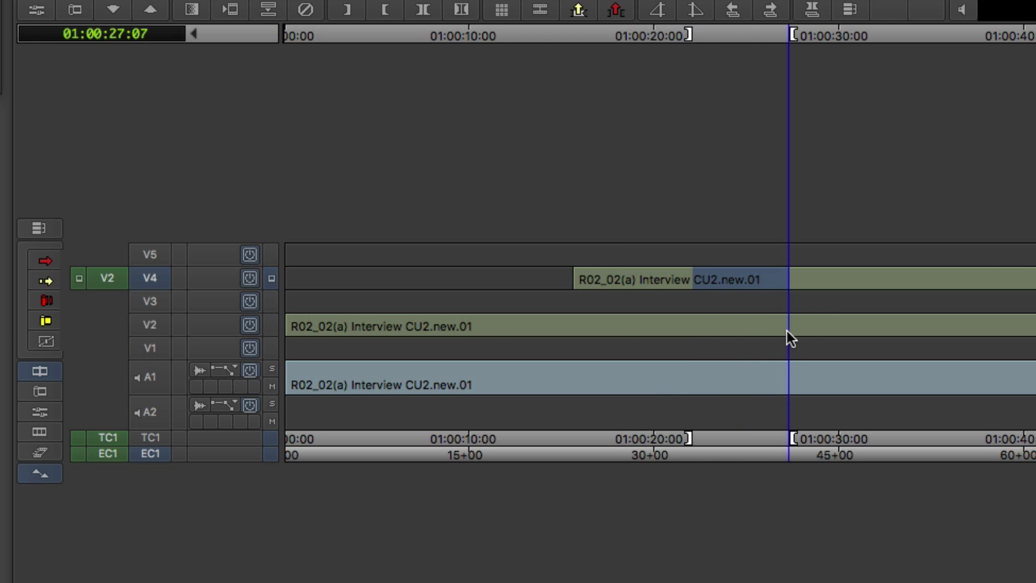
Patch the source video to V3 only, overwrite the interview clip into the marked range, and park the playhead at 01:00:23:19.
click(147, 325)
click(145, 280)
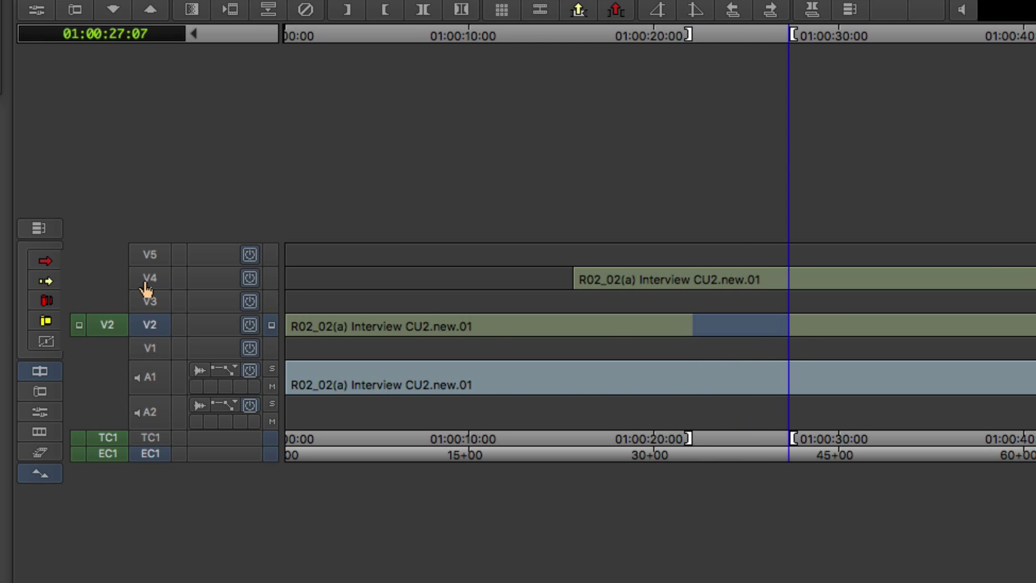
click(154, 300)
click(148, 325)
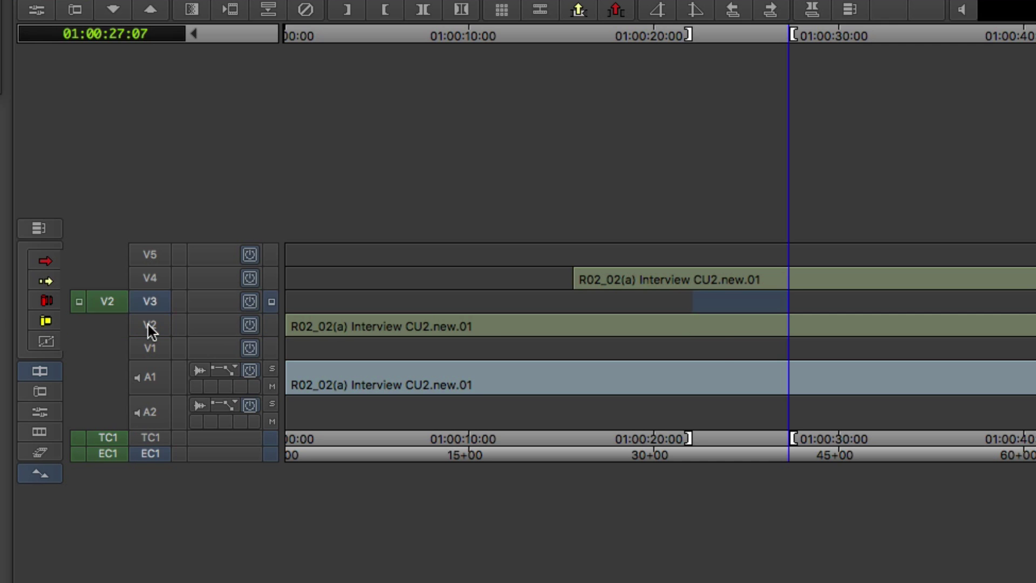
key(b)
click(724, 306)
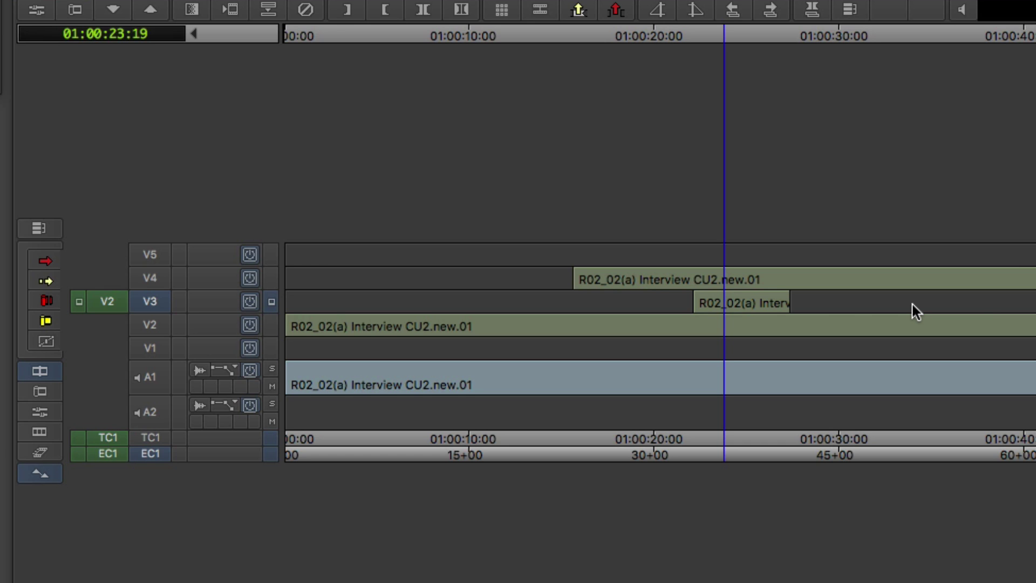
Try moving the short V3 segment up onto V4 in Lift/Overwrite segment mode.
click(51, 261)
click(738, 304)
drag(723, 280, 724, 281)
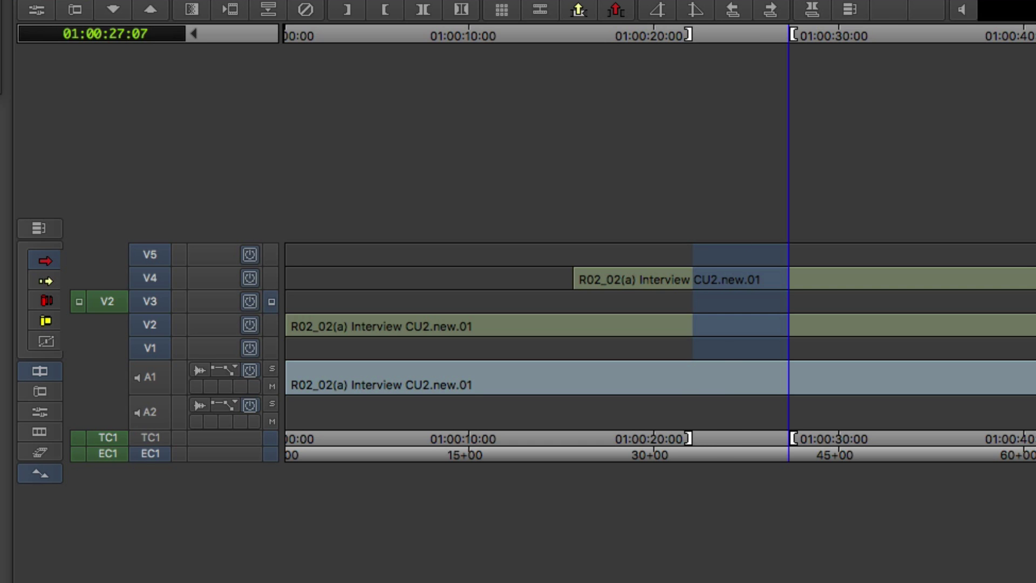
Overwrite the short clip onto V3 again and move it up to V4 in Extract/Splice-In segment mode.
key(b)
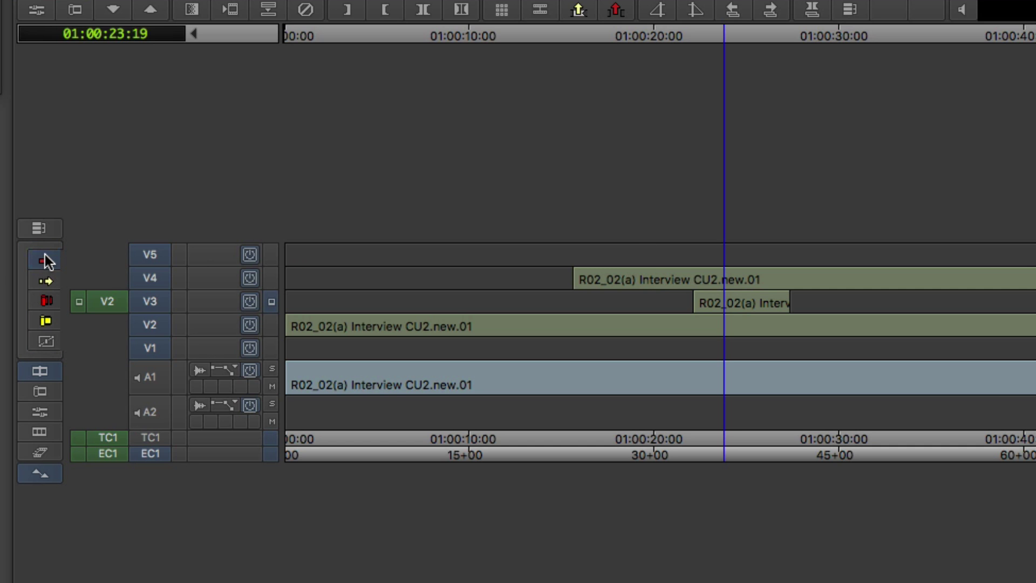
click(44, 282)
click(737, 303)
key(alt+Up)
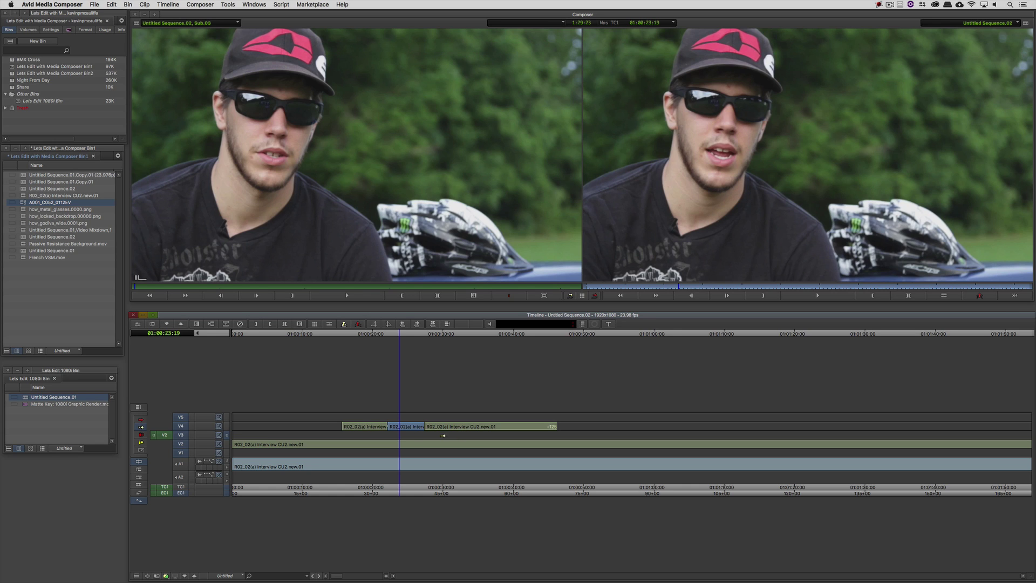
Mark a timeline range enclosing all V4 segments, from 01:00:15:07 to 01:00:47:09.
click(401, 436)
click(340, 434)
key(o)
click(436, 433)
click(564, 431)
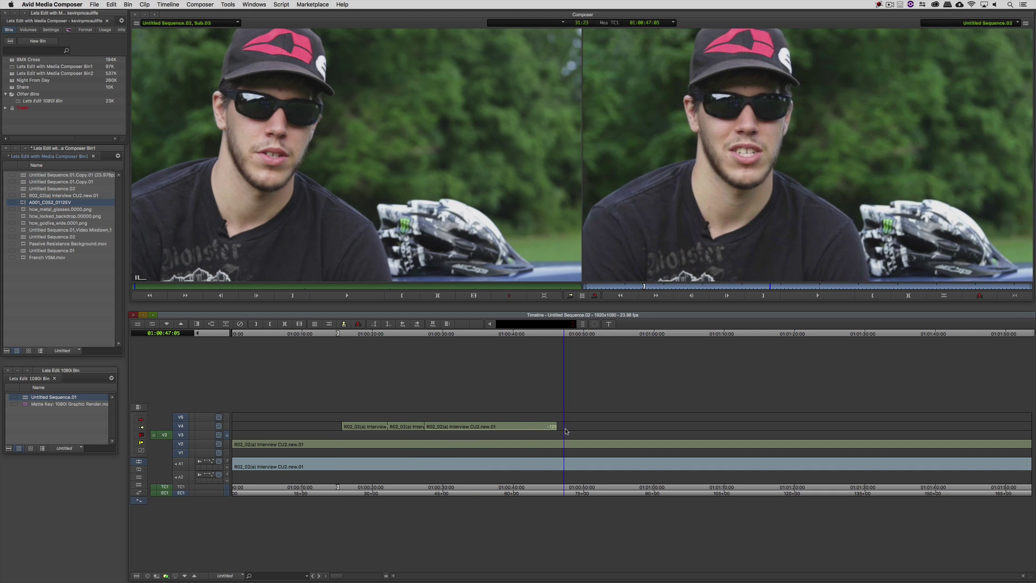
click(566, 430)
key(o)
Leave V2 untargeted and lift the marked interview segments from track V4.
click(180, 444)
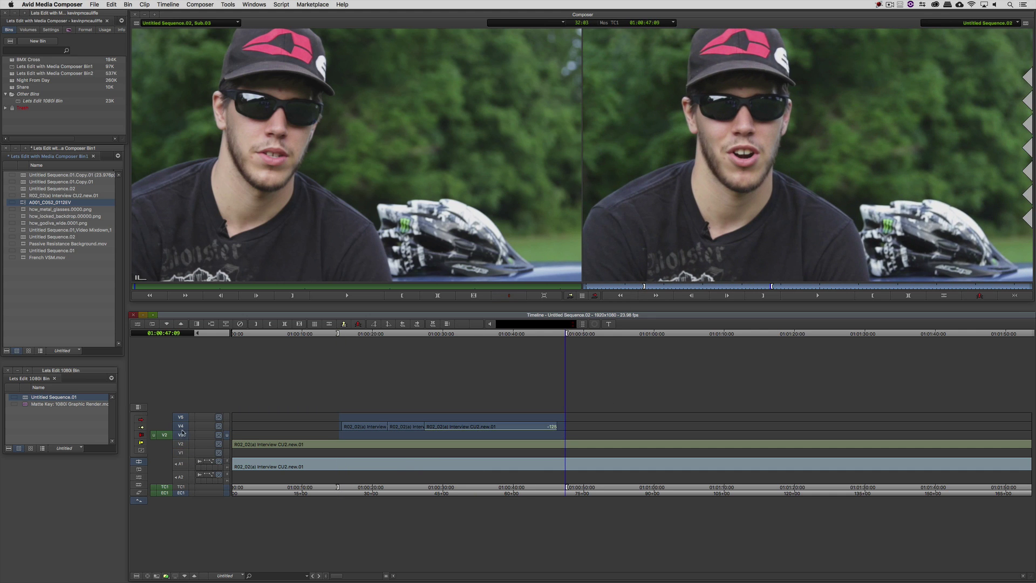
click(181, 426)
key(z)
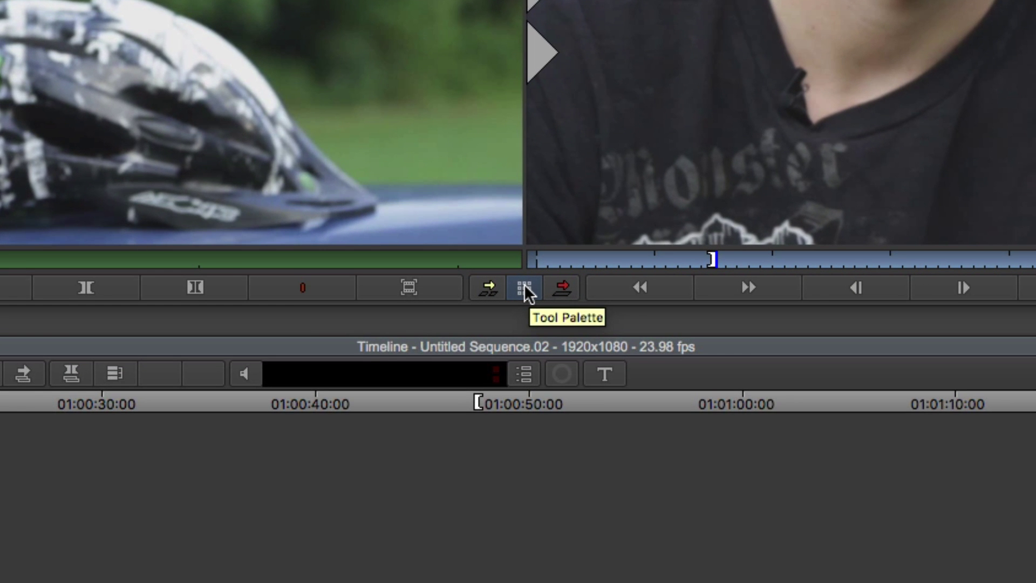
Show the Tool Palette, locate its entry in the user settings, and close the palette.
click(524, 288)
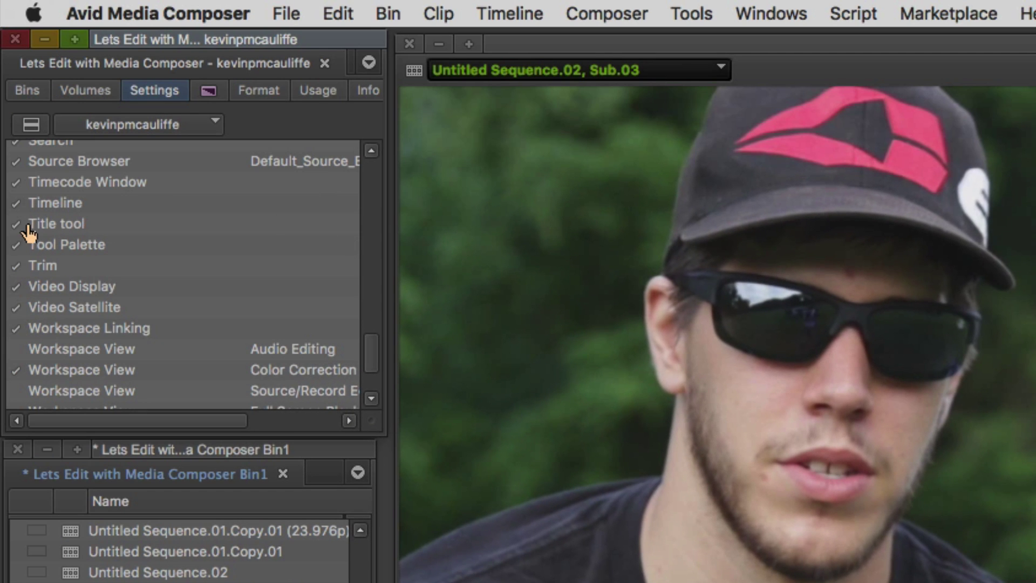
click(81, 247)
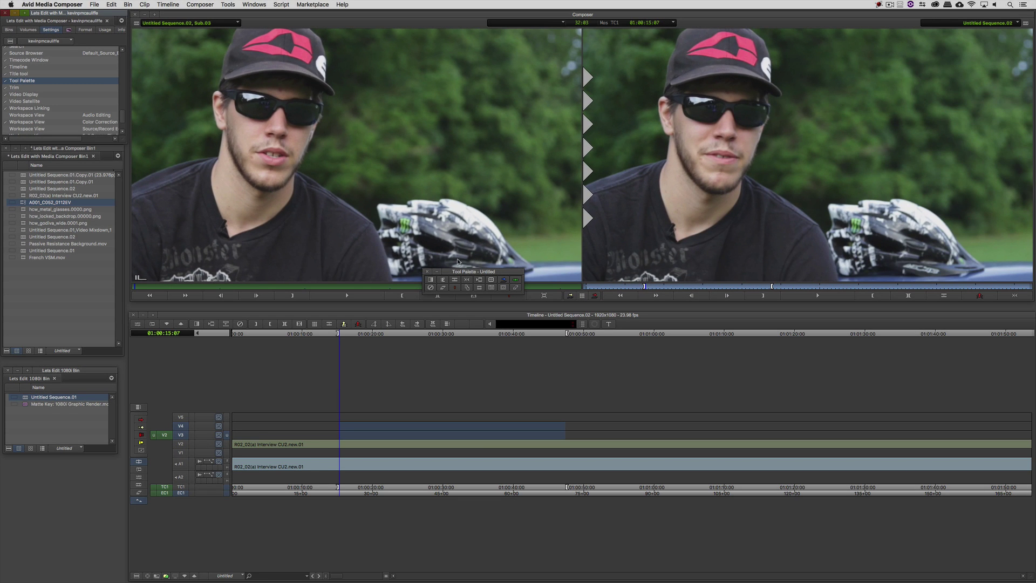
click(428, 273)
click(428, 273)
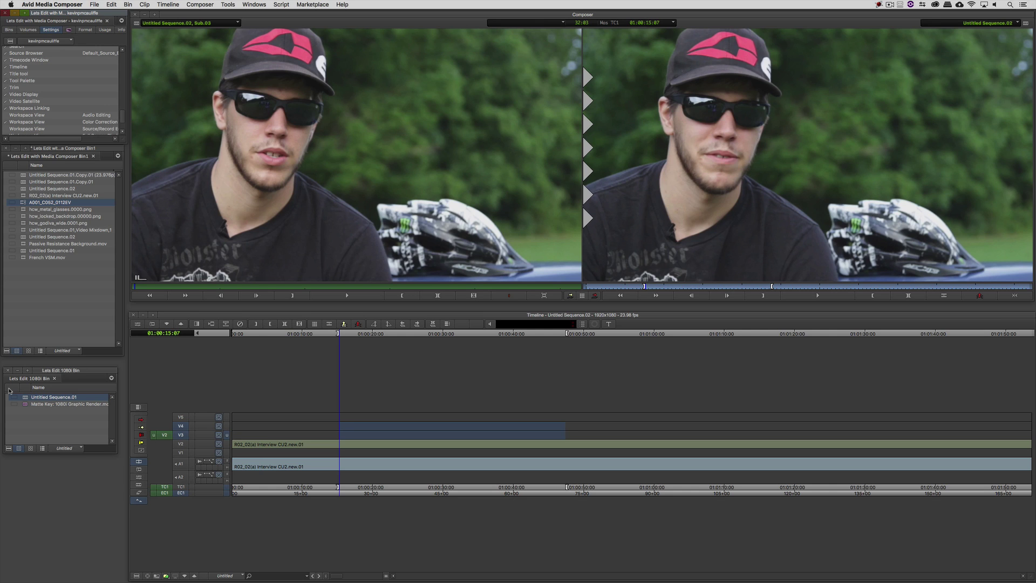
Copy Untitled Sequence.01 from the 1080i bin into Lets Edit with Media Composer Bin1 and load a version matching the project frame rate.
click(27, 398)
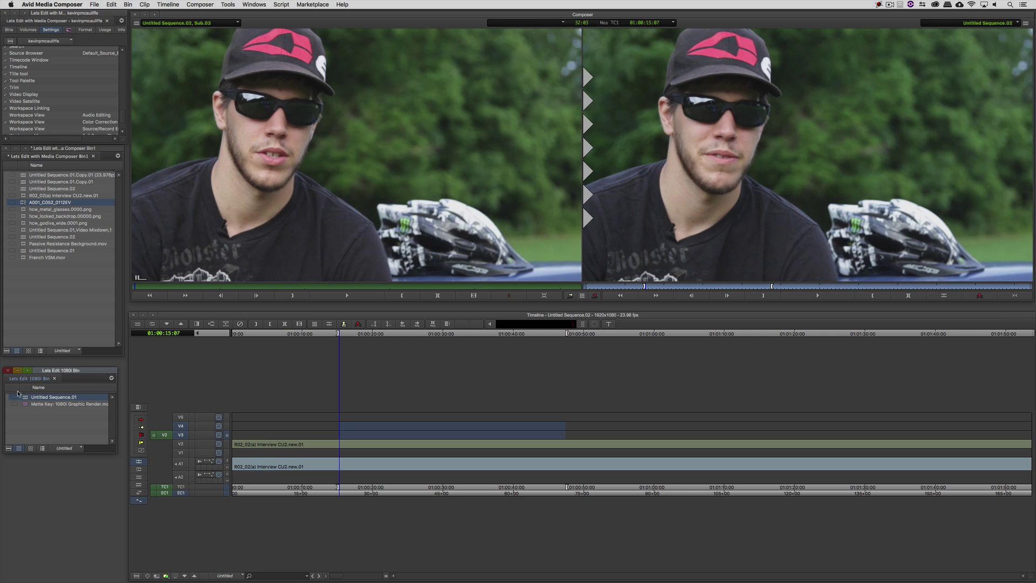
drag(27, 401, 80, 296)
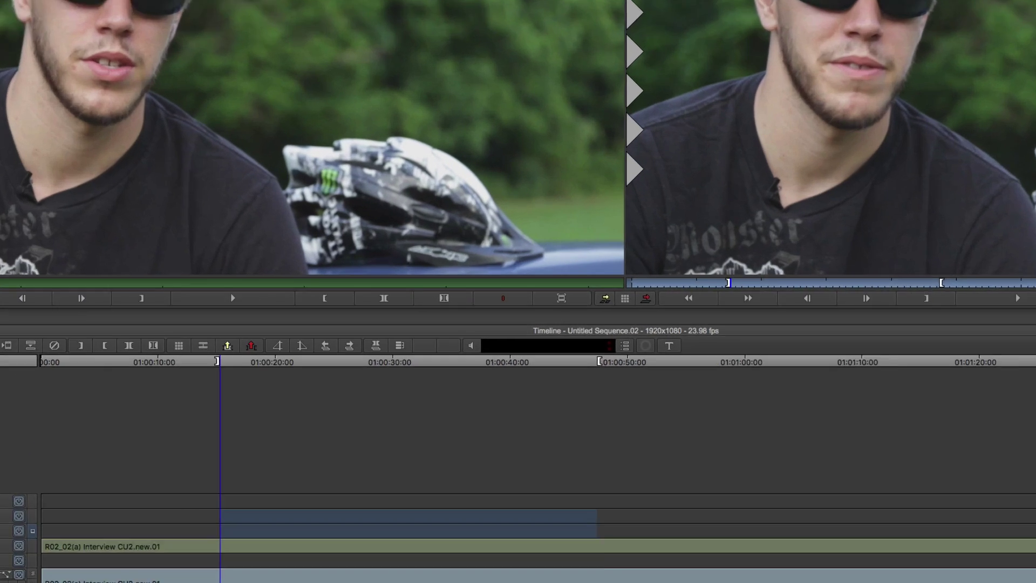
double_click(61, 175)
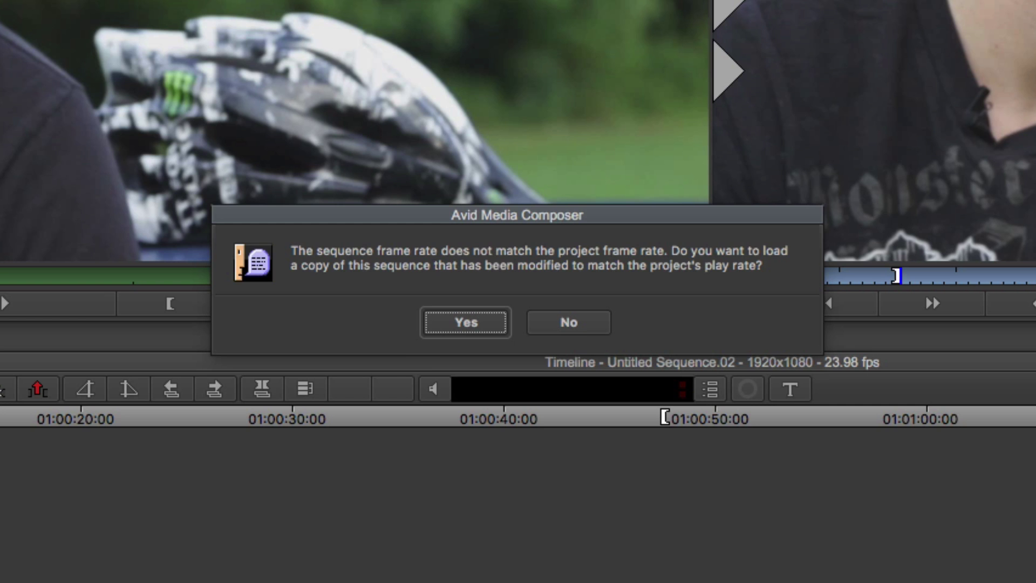
click(466, 323)
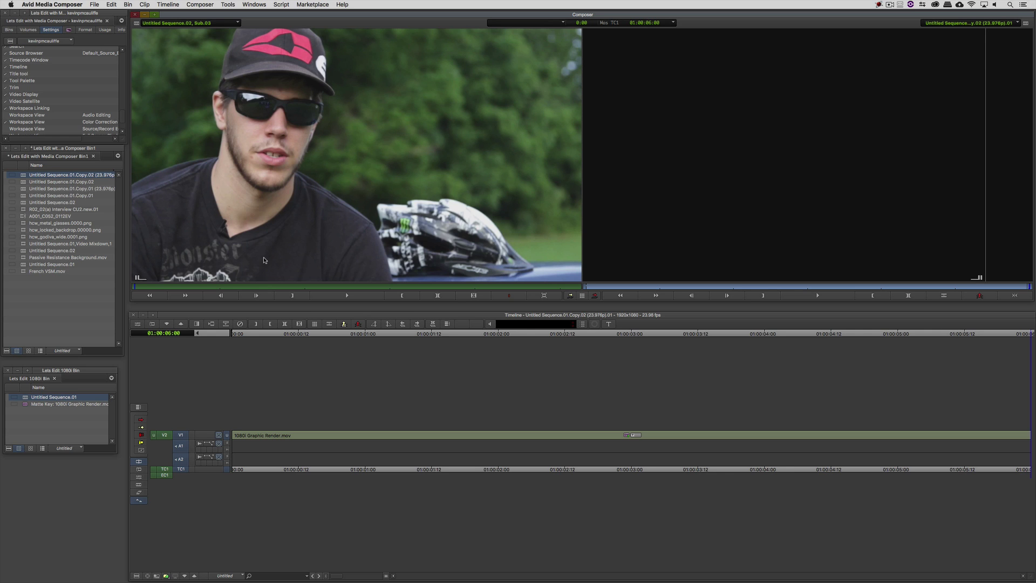
Load Untitled Sequence.02 again, play it from 01:00:15:07, and adjust the system volume.
double_click(27, 203)
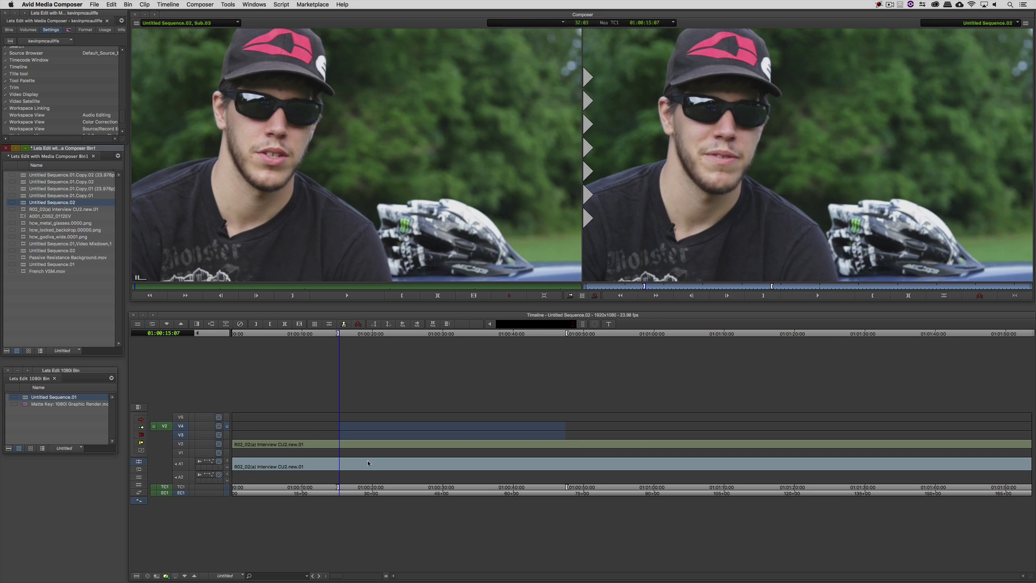
click(340, 460)
key(space)
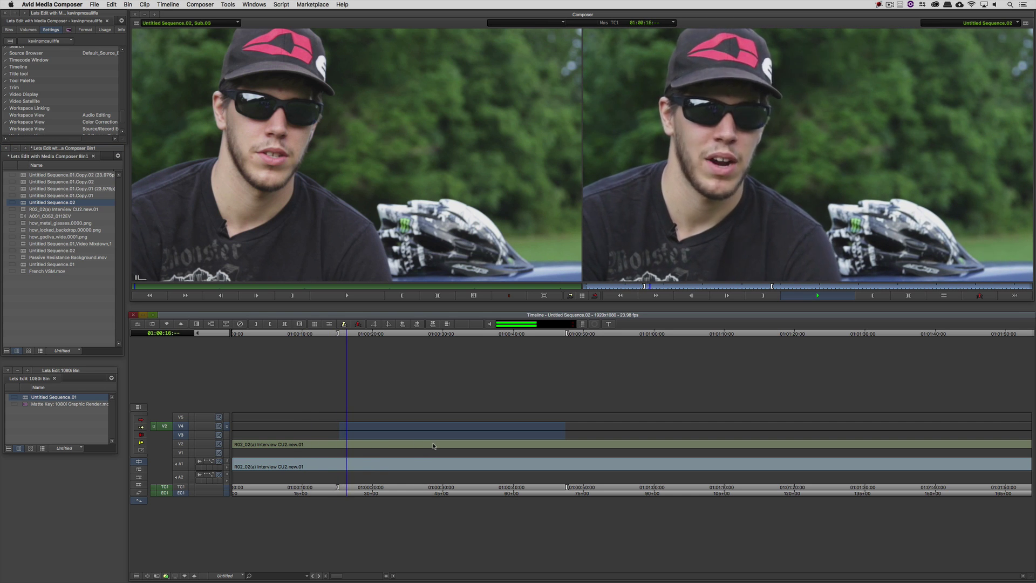
click(995, 4)
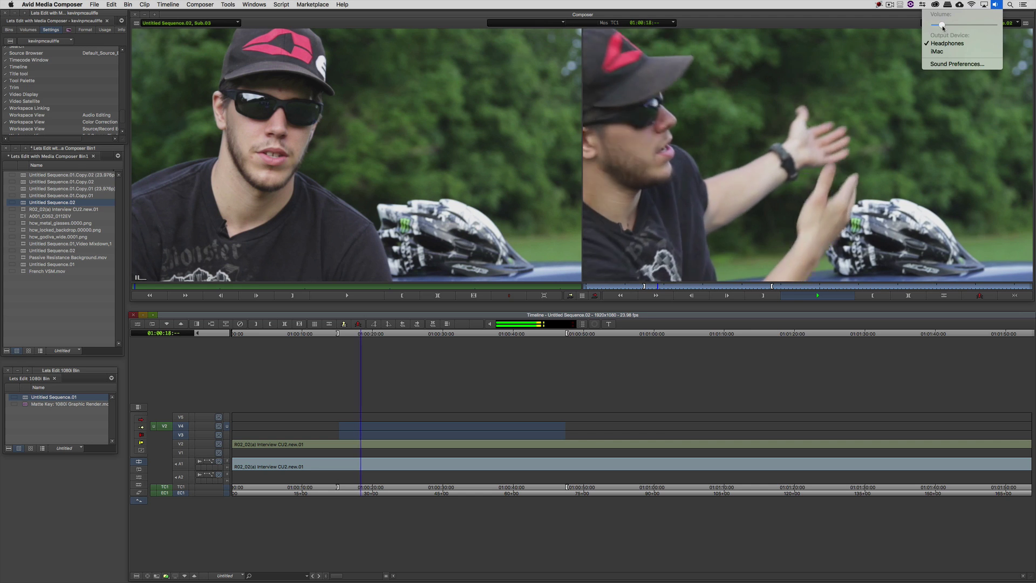
click(950, 25)
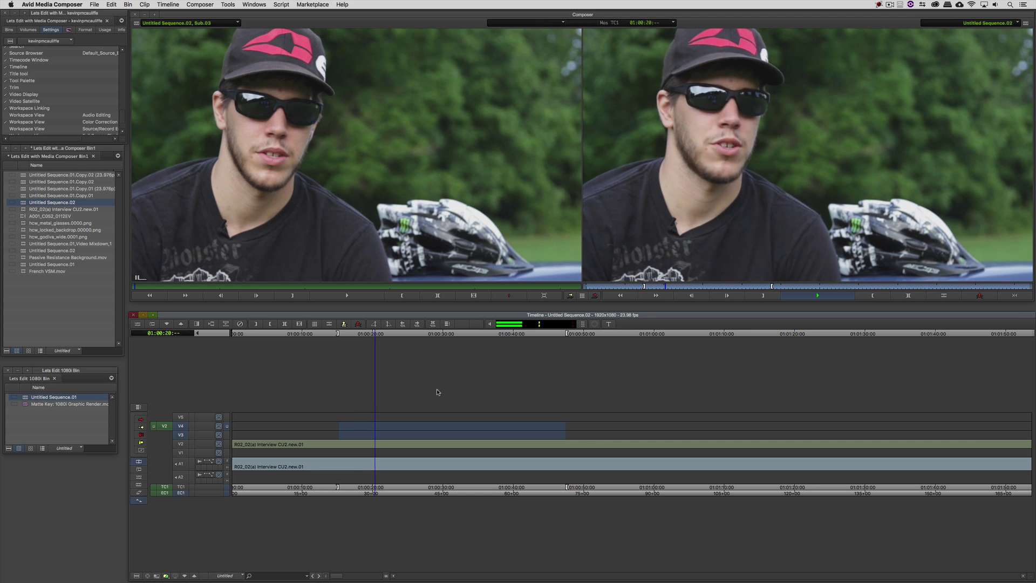
Stop playback and delete the four Untitled Sequence.01.Copy sequences from Lets Edit with Media Composer Bin1.
key(space)
drag(28, 197, 26, 181)
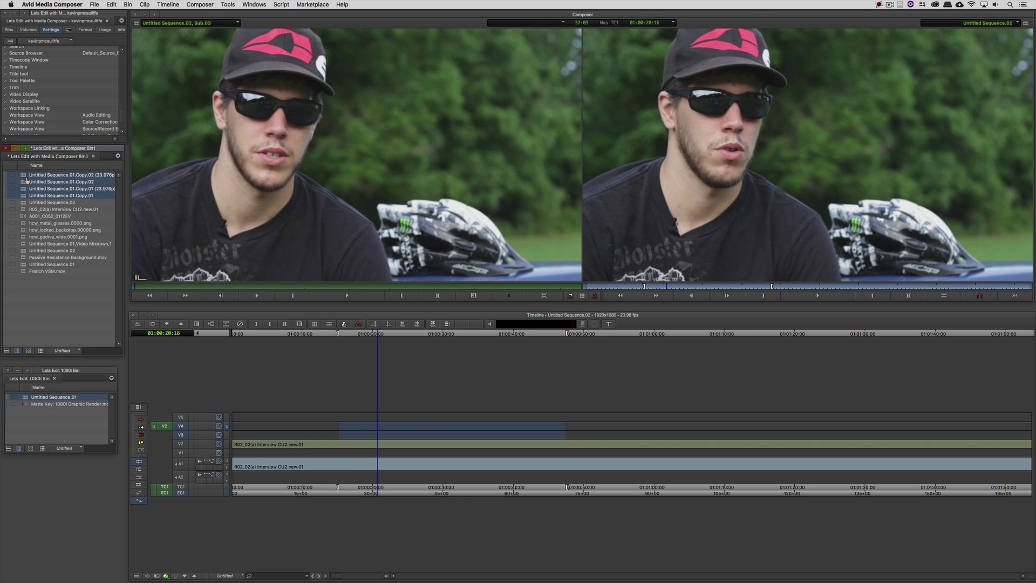
key(Delete)
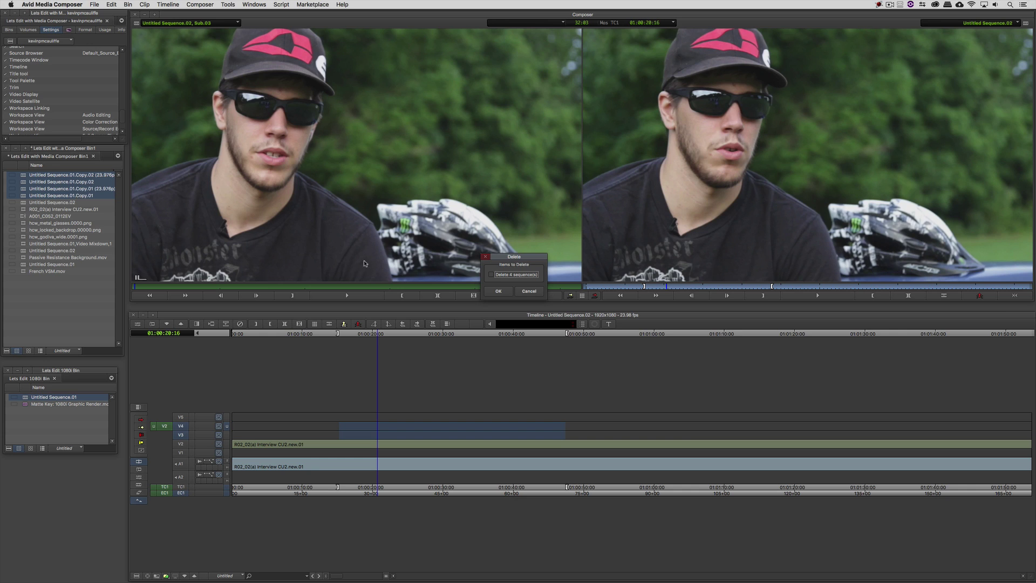
click(499, 294)
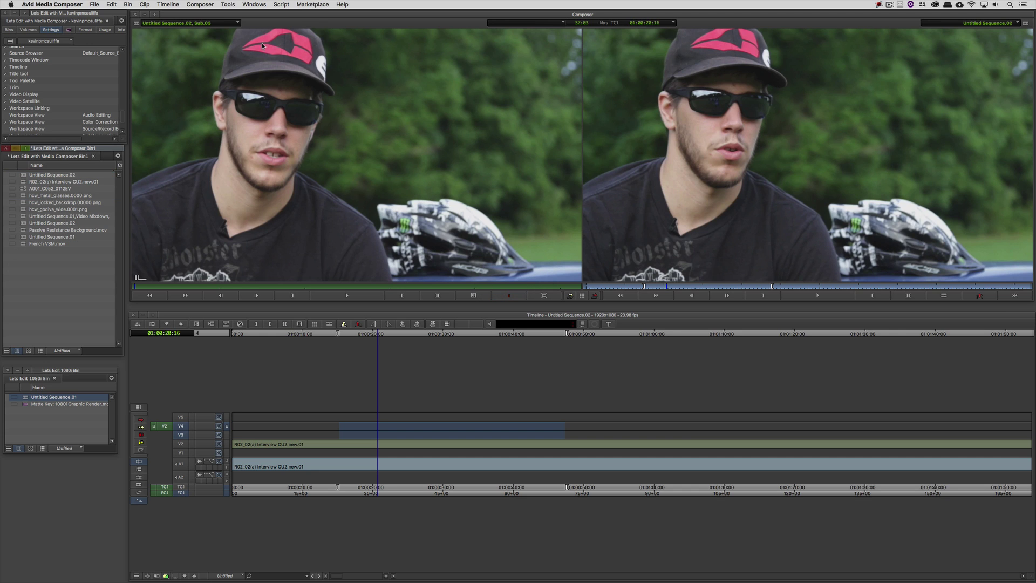
Open the Command Palette and display its Play commands.
click(232, 4)
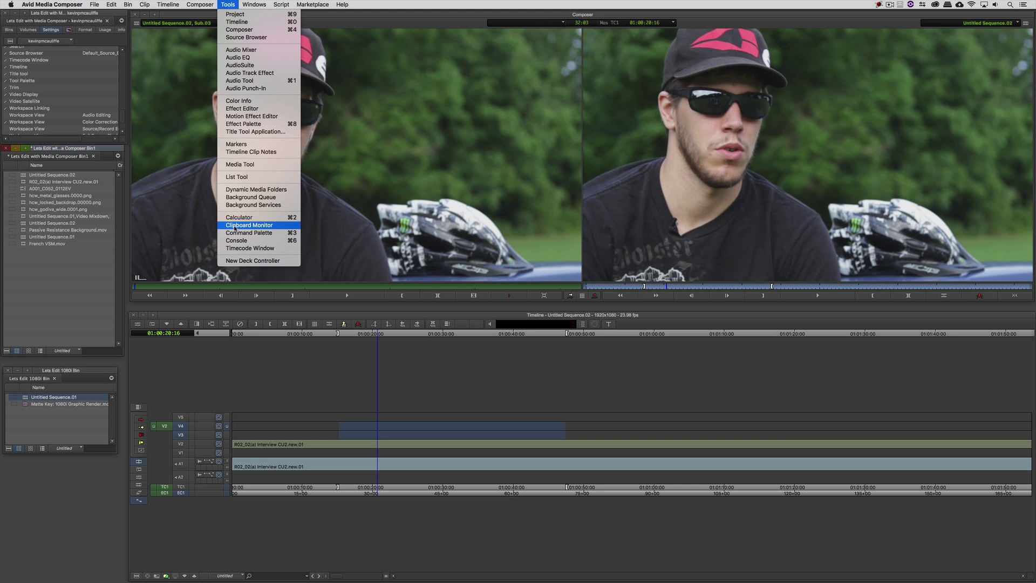
click(249, 233)
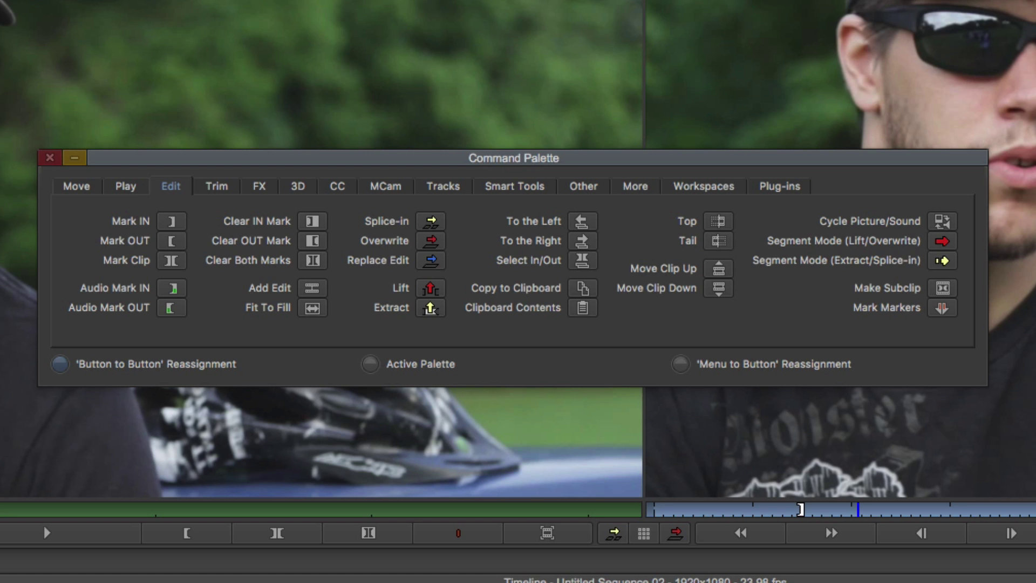
click(128, 186)
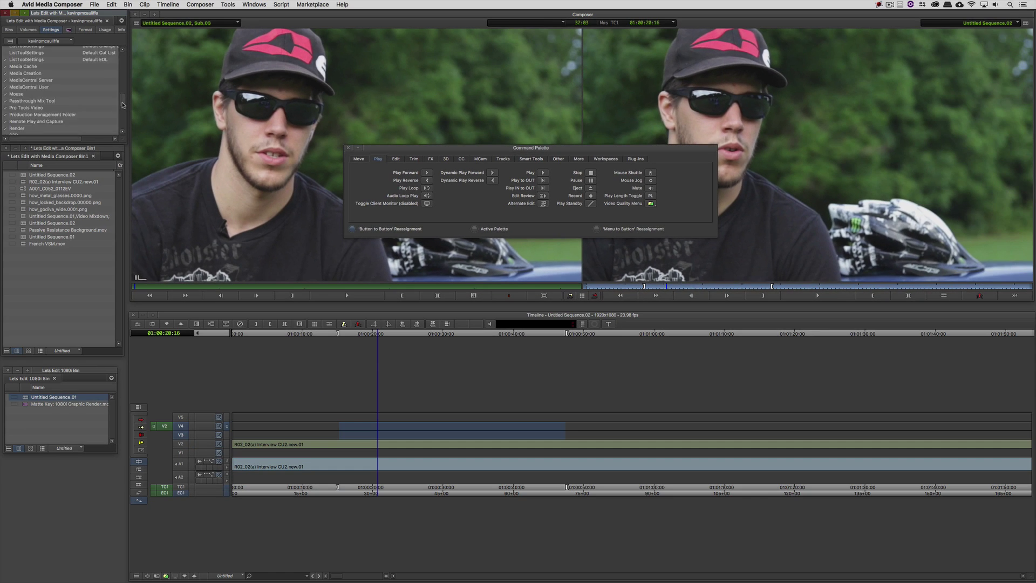
Open the Keyboard settings to view the assigned playback keys, and close both the keyboard layout and the Command Palette.
scroll(122, 101, down, 5)
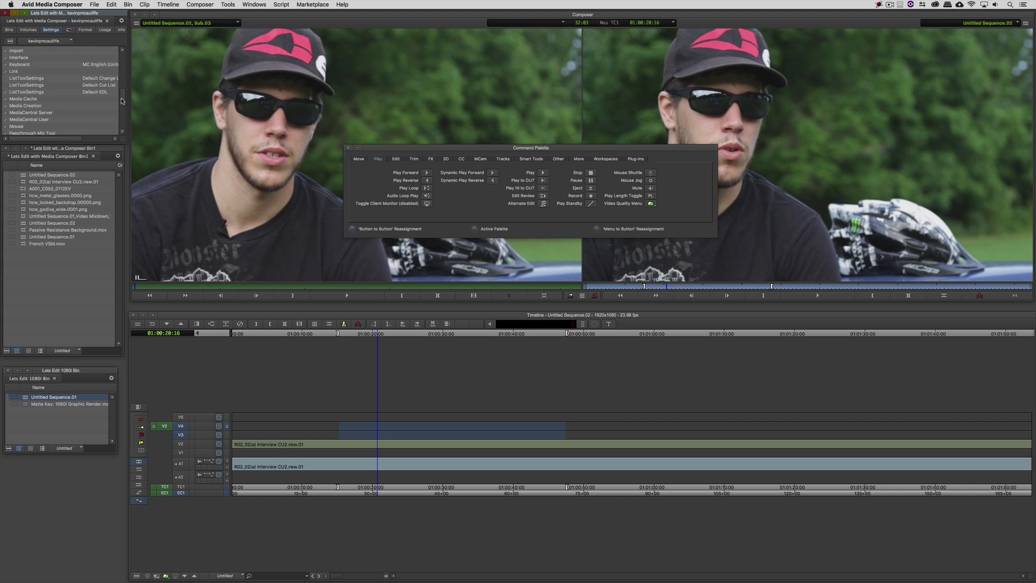
scroll(122, 101, up, 1)
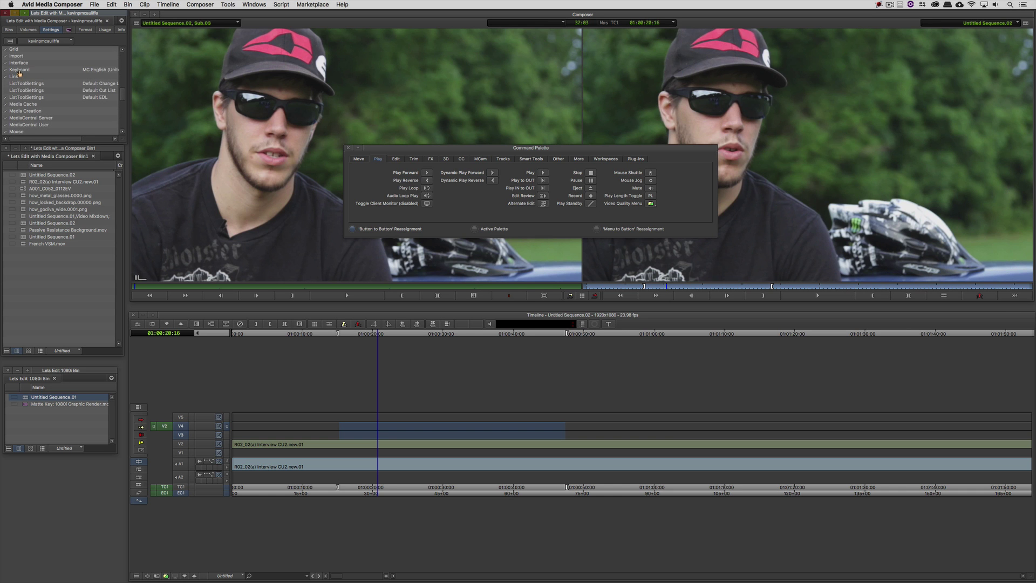
double_click(19, 70)
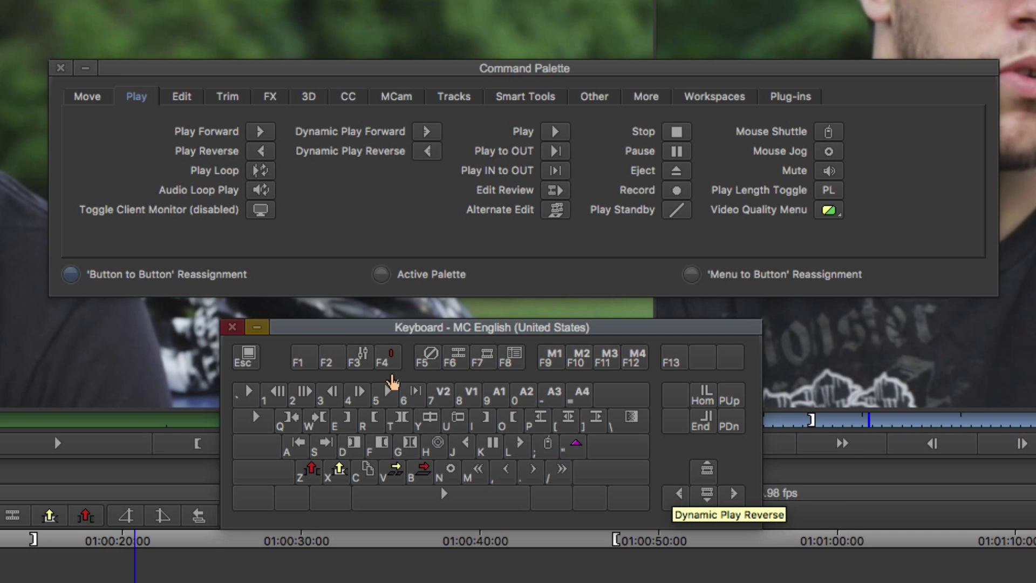
click(233, 328)
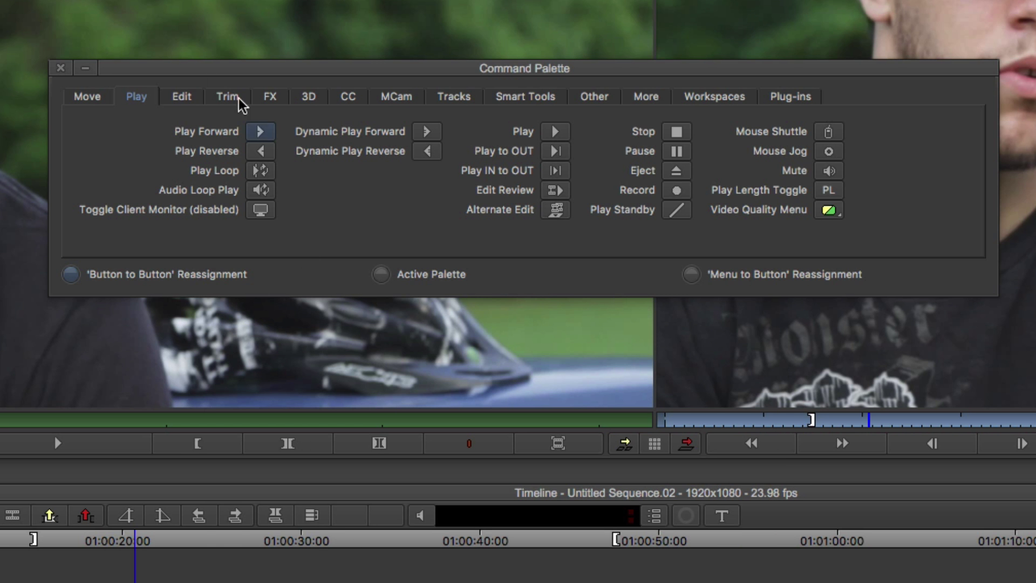
click(61, 69)
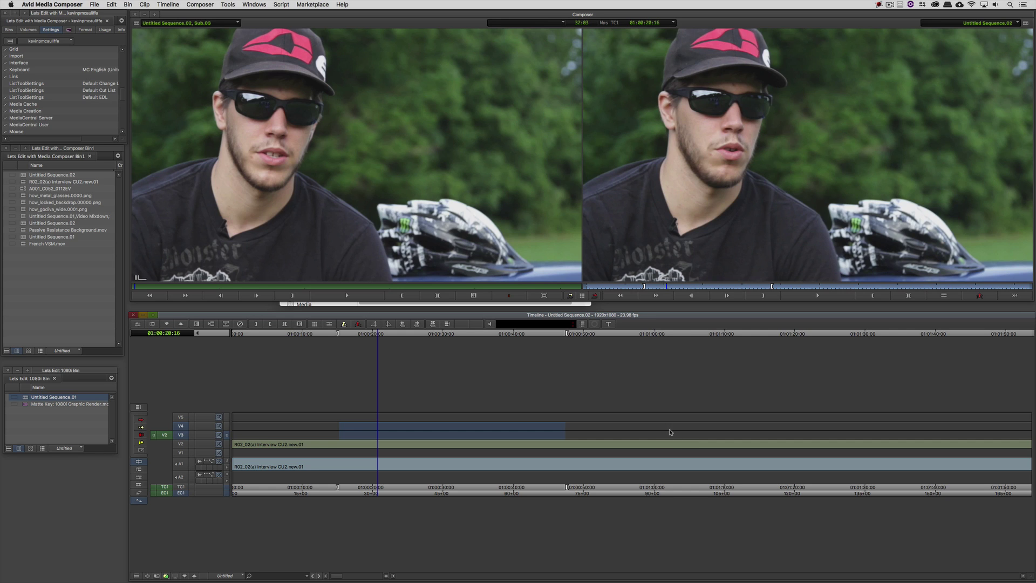
Play Untitled Sequence.02 in reverse from 01:00:59:12, stop at 01:00:40:09, and show the system volume control.
click(651, 444)
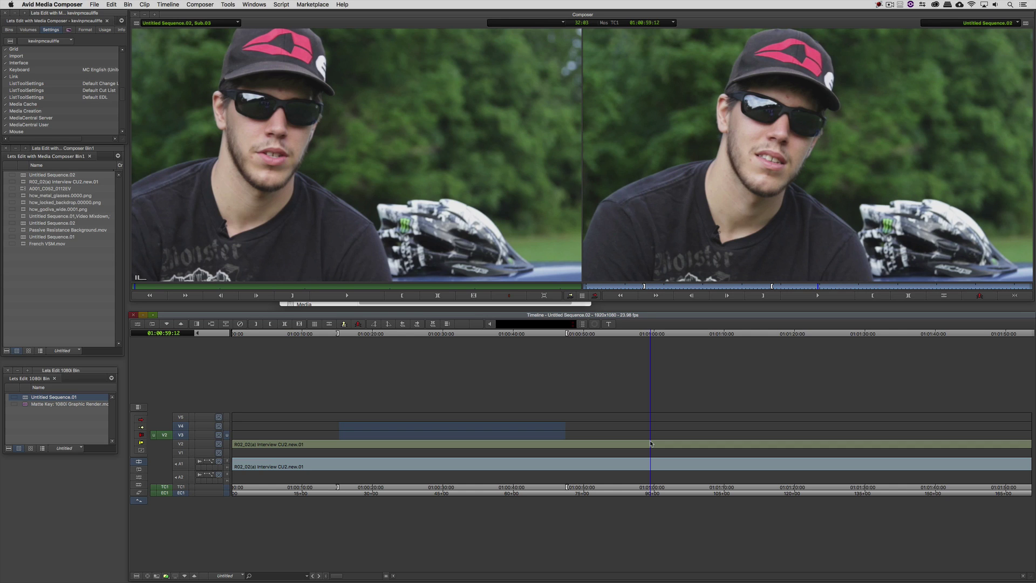
key(j)
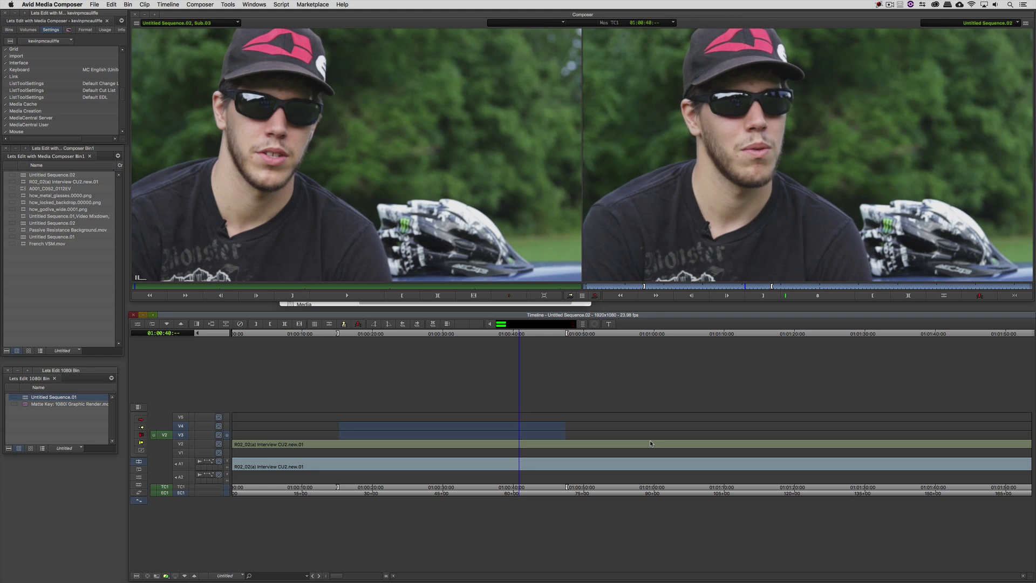
key(k)
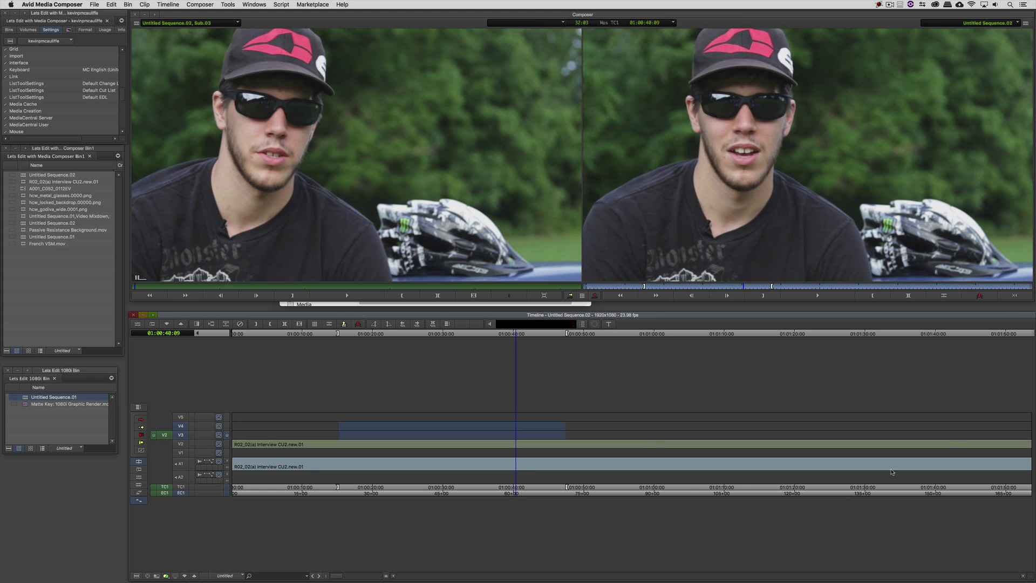
click(996, 4)
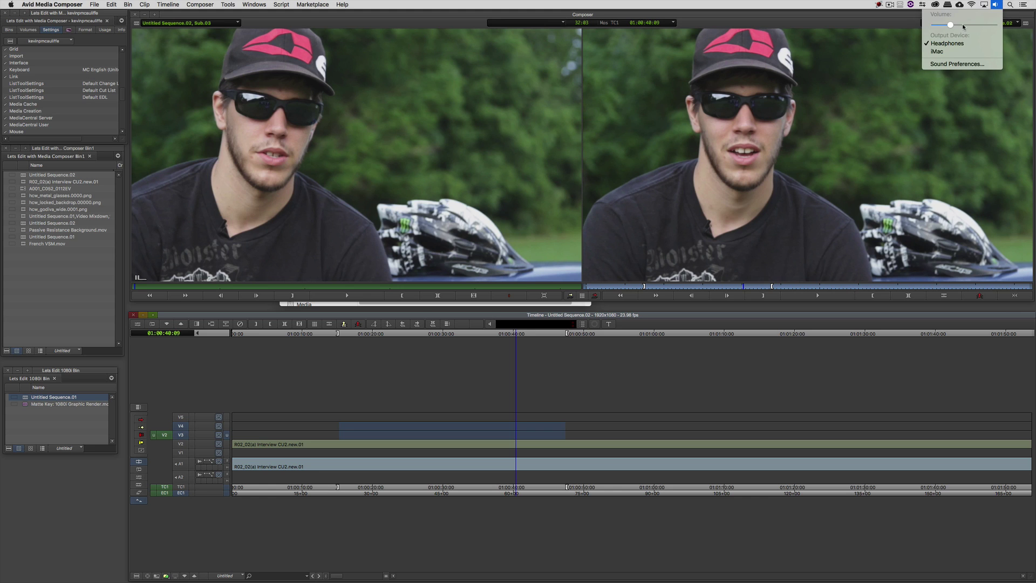
Step forward frame by frame from 01:00:43:00, and play the sequence in reverse until 01:00:32:01.
click(534, 445)
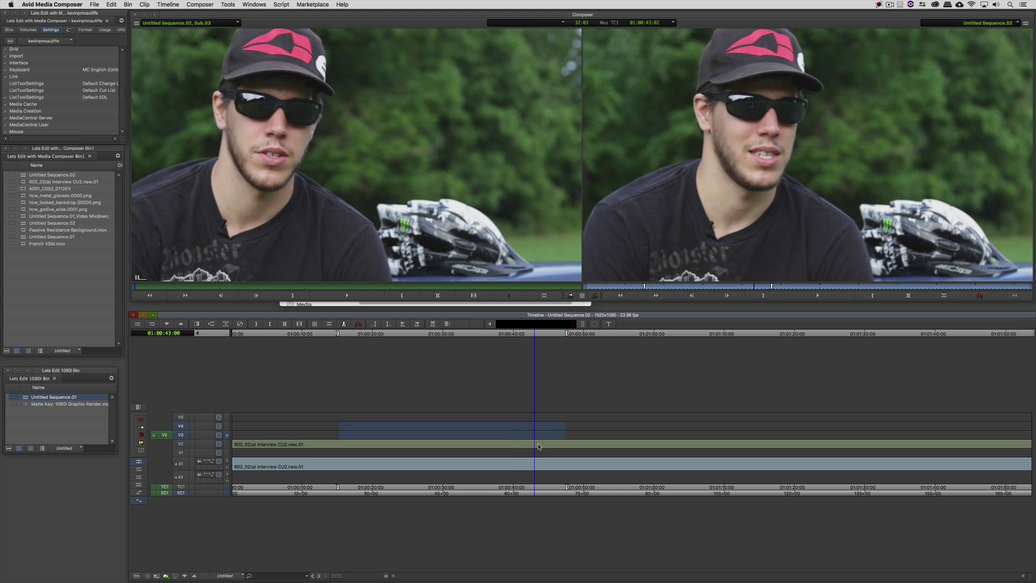
key(Right)
key(Right)
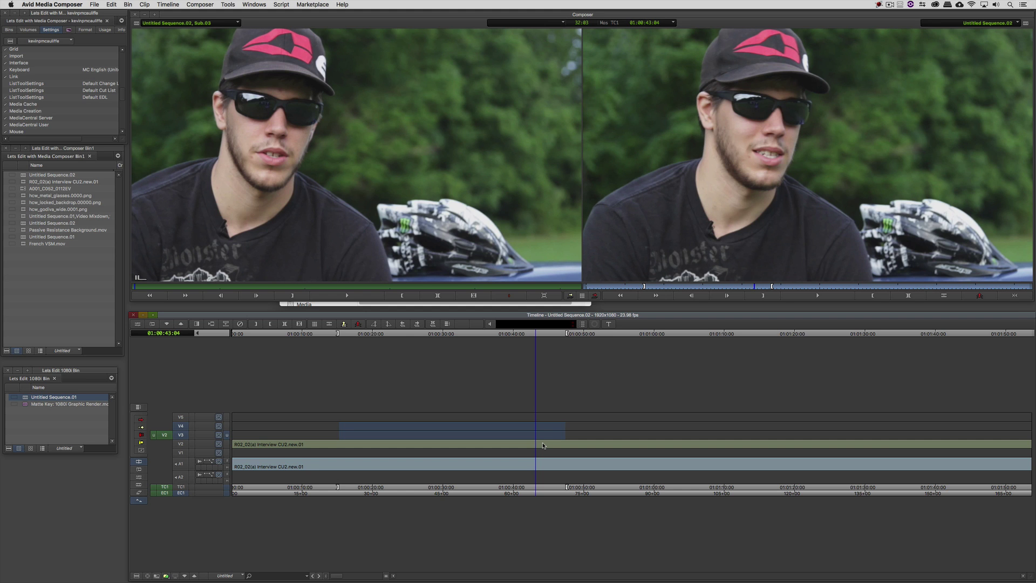
key(j)
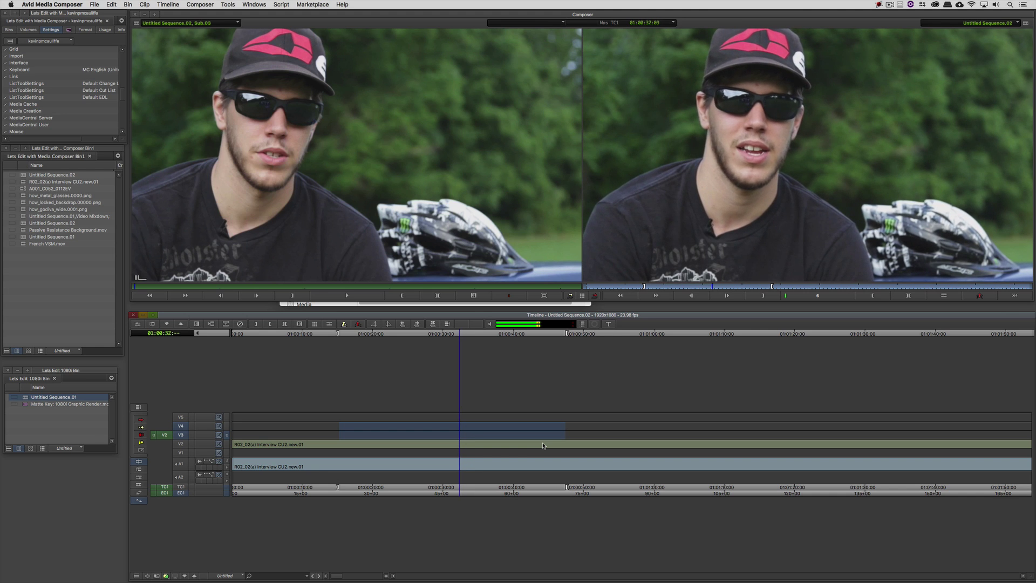
key(k)
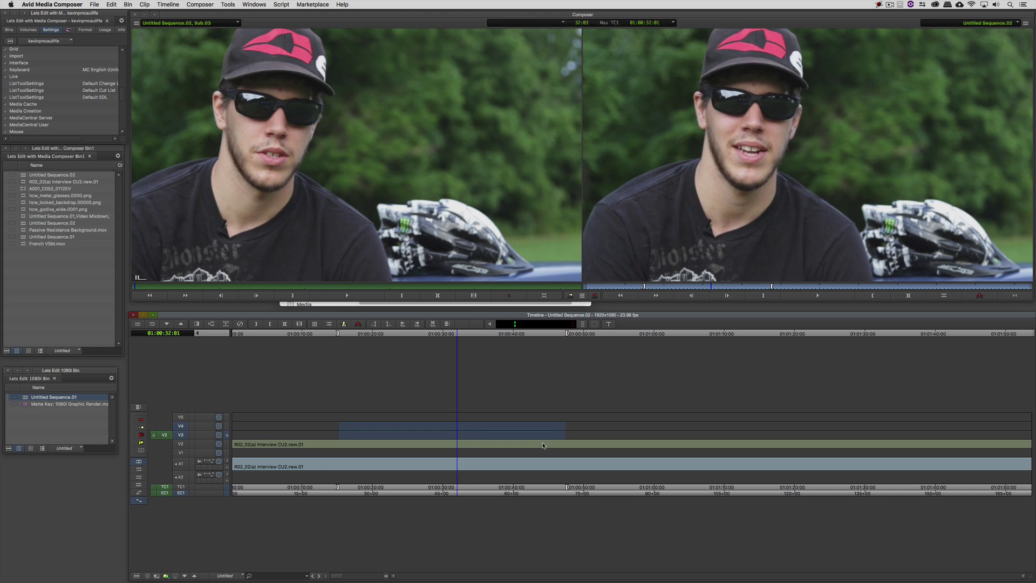